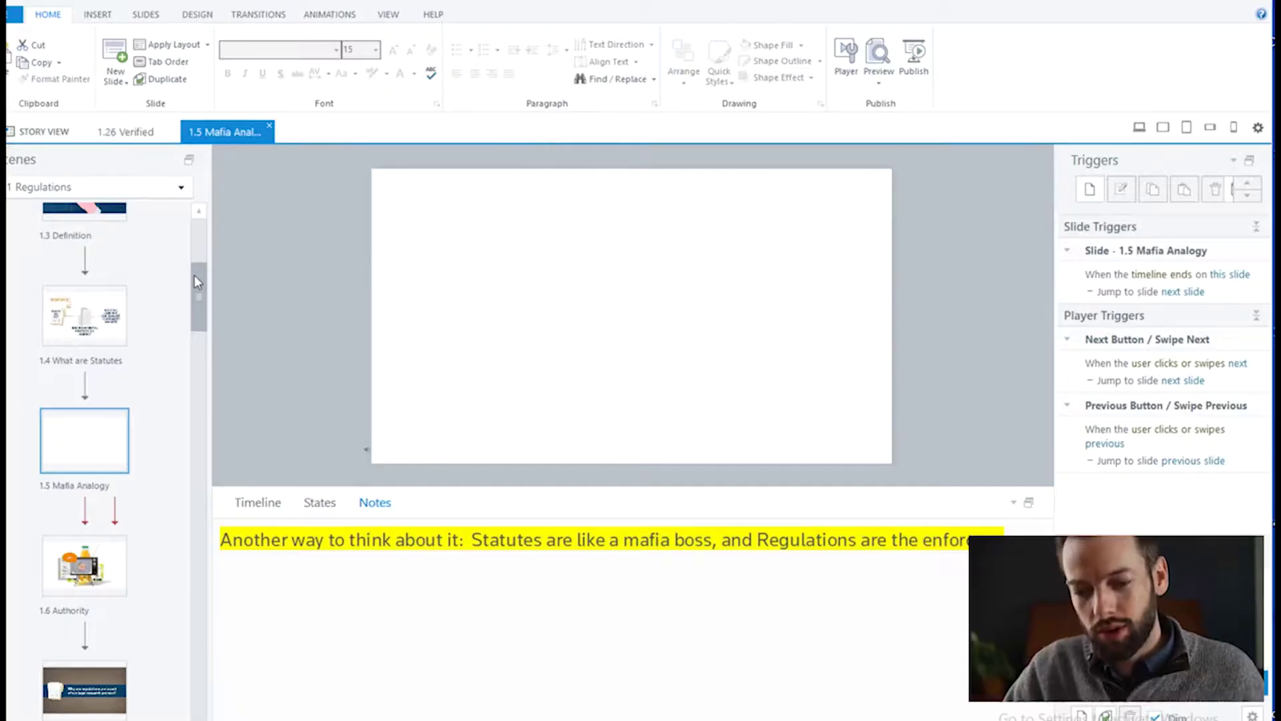
- View slide 1.4 What are Statutes, then return to slide 1.5 Mafia Analogy
{"action": "left_click", "coordinate": [110, 315]}
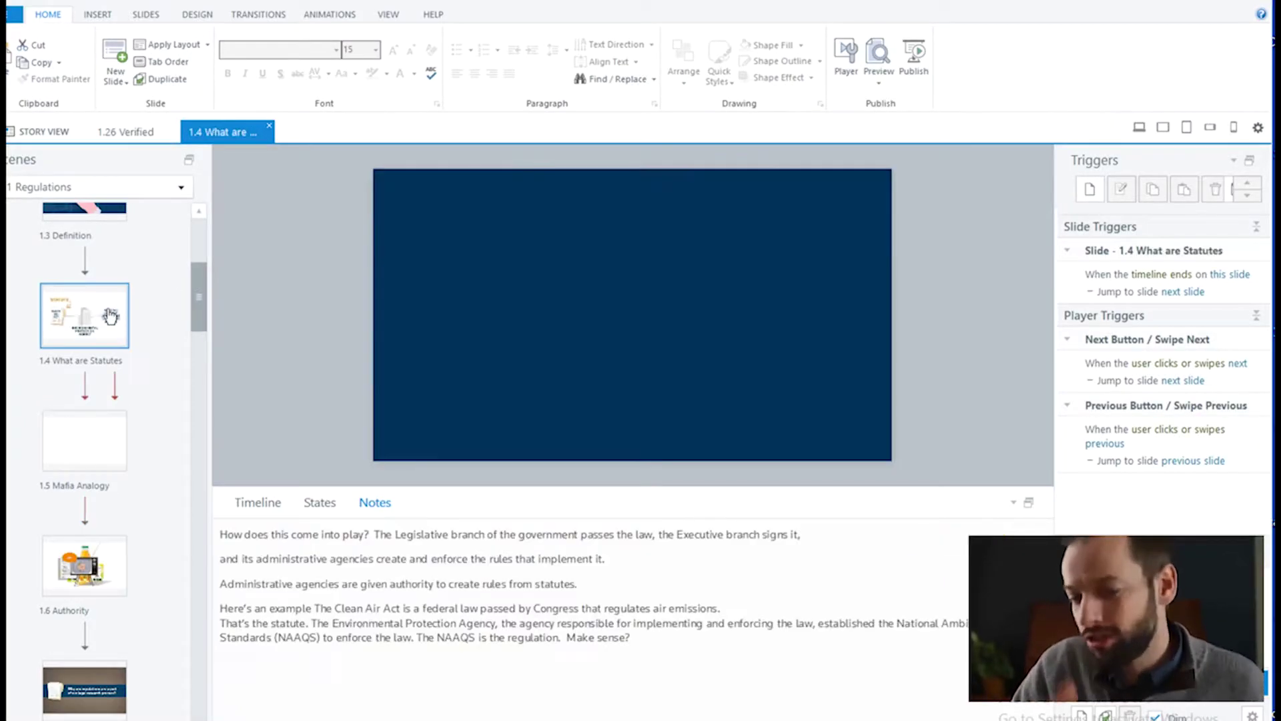
{"action": "left_click", "coordinate": [99, 445]}
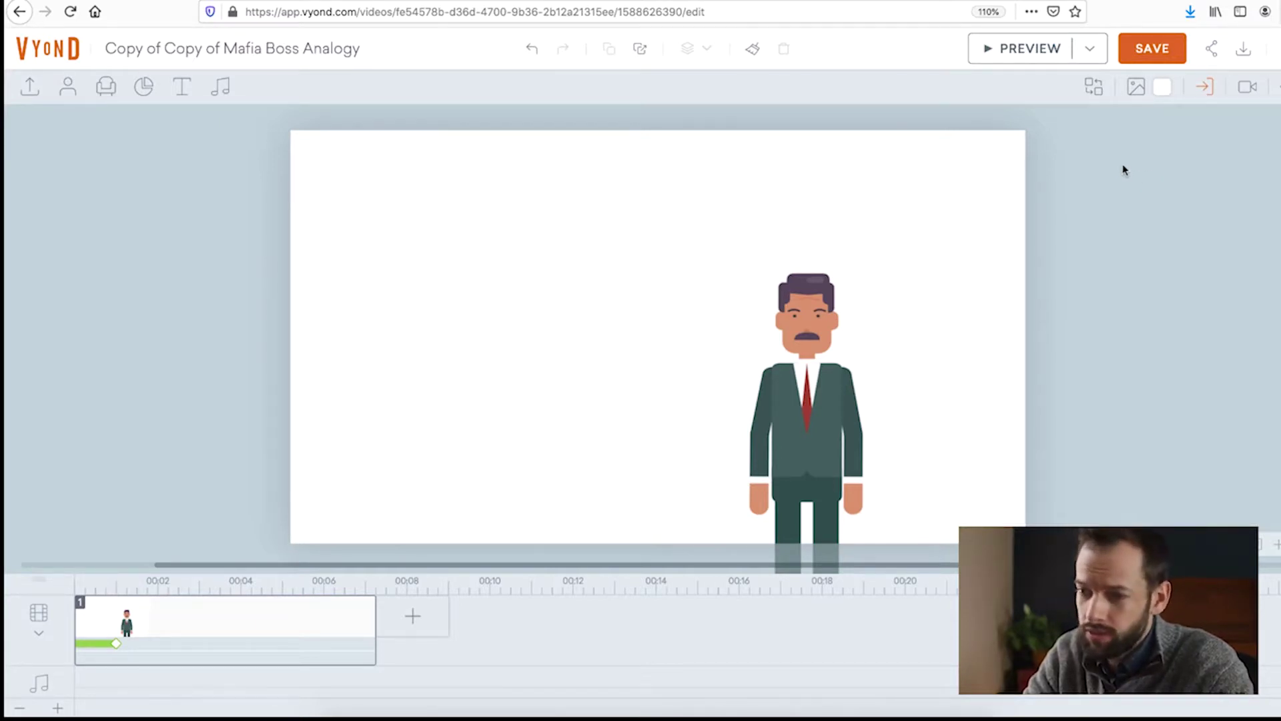
- Play the suited-character scene preview, then exit and bring up the Background options
{"action": "left_click", "coordinate": [1035, 48]}
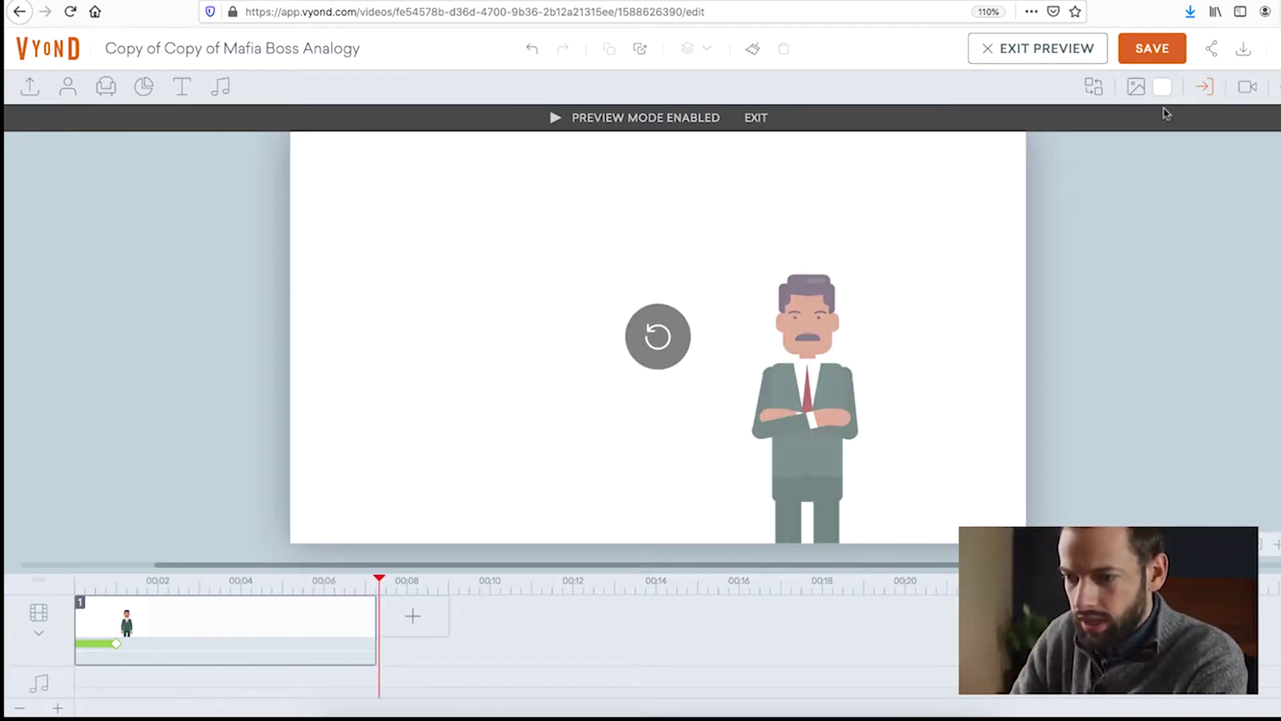
{"action": "left_click", "coordinate": [1136, 86]}
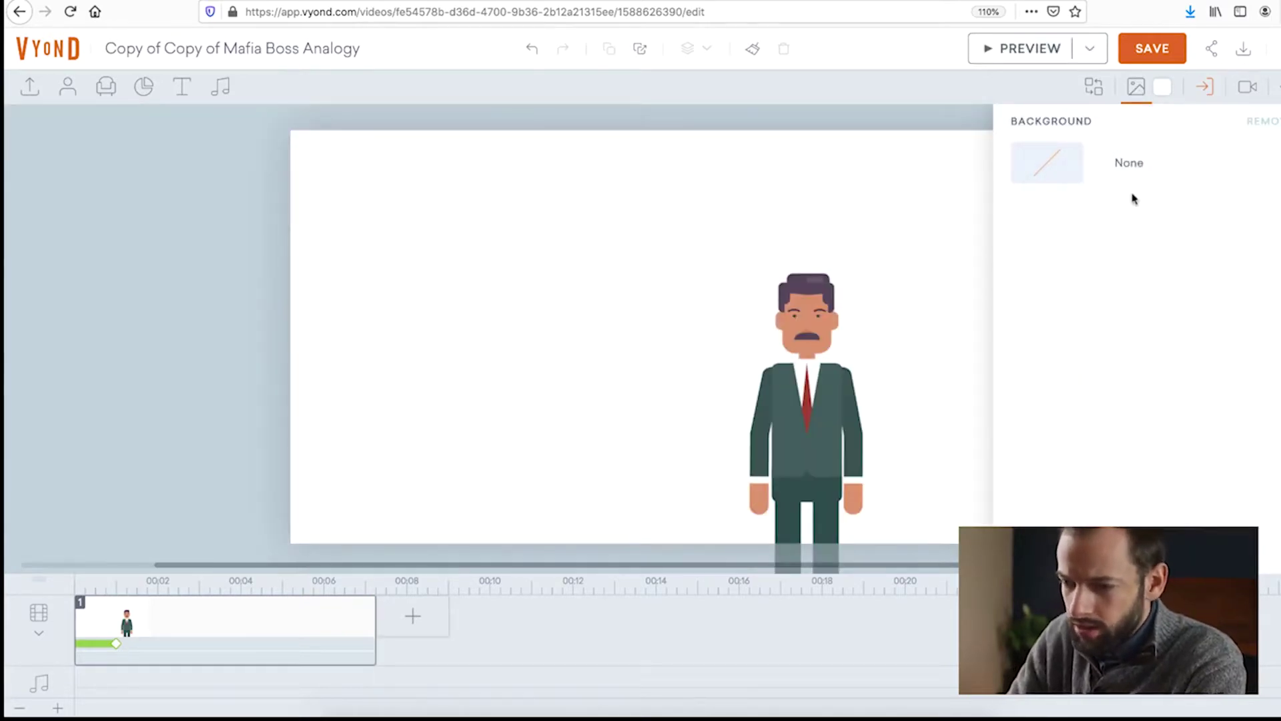
- Clear the background search and browse the Locations background category
{"action": "left_click", "coordinate": [1130, 172]}
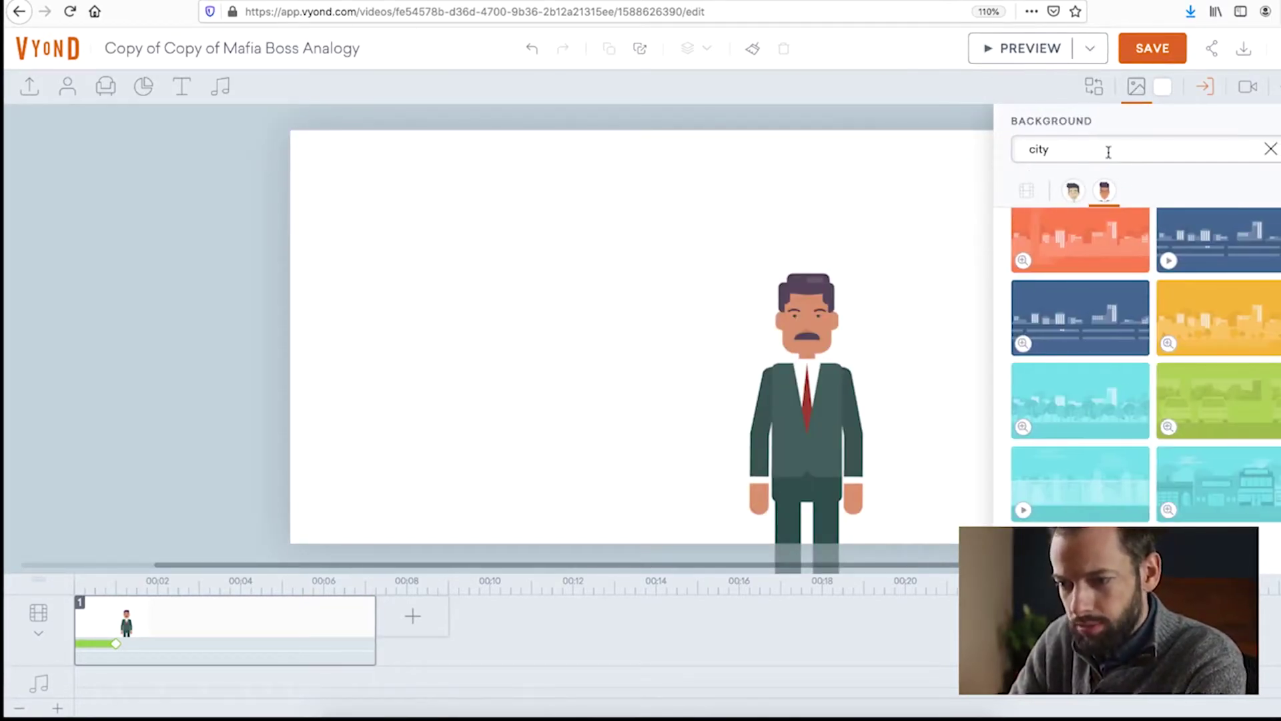
{"action": "left_click", "coordinate": [1072, 150]}
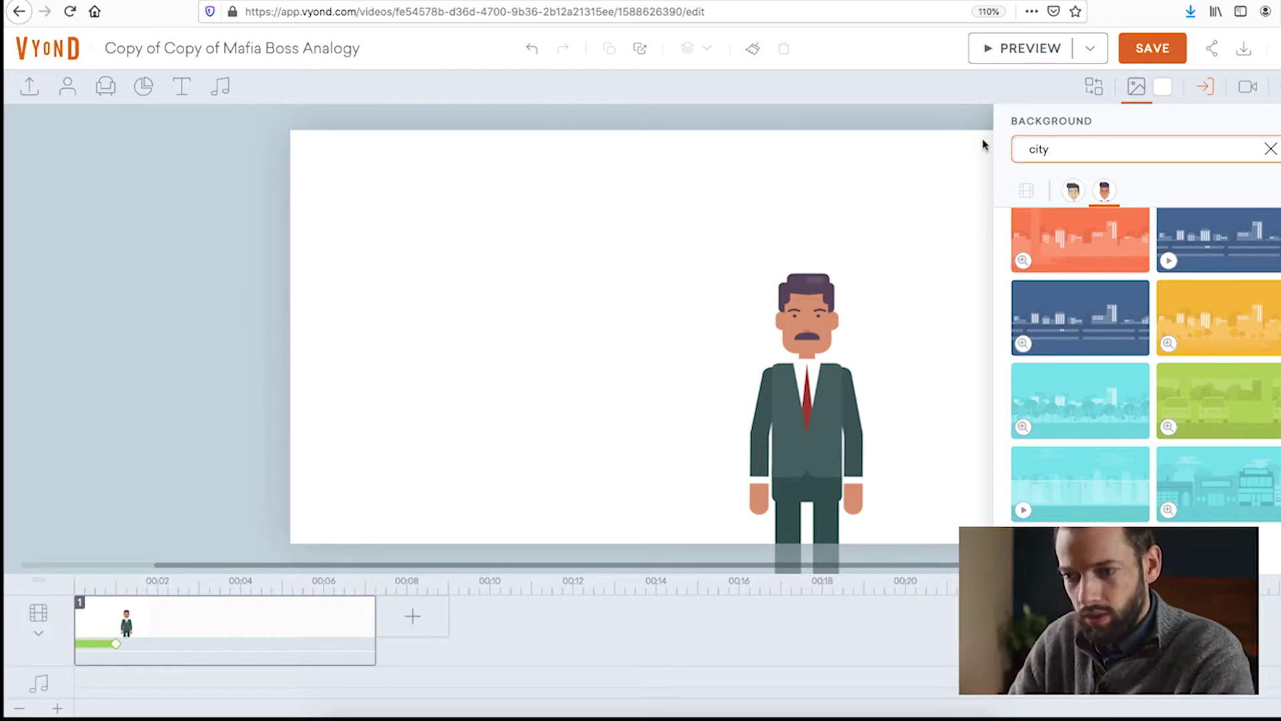
{"action": "key", "text": "ctrl+a"}
{"action": "key", "text": "BackSpace"}
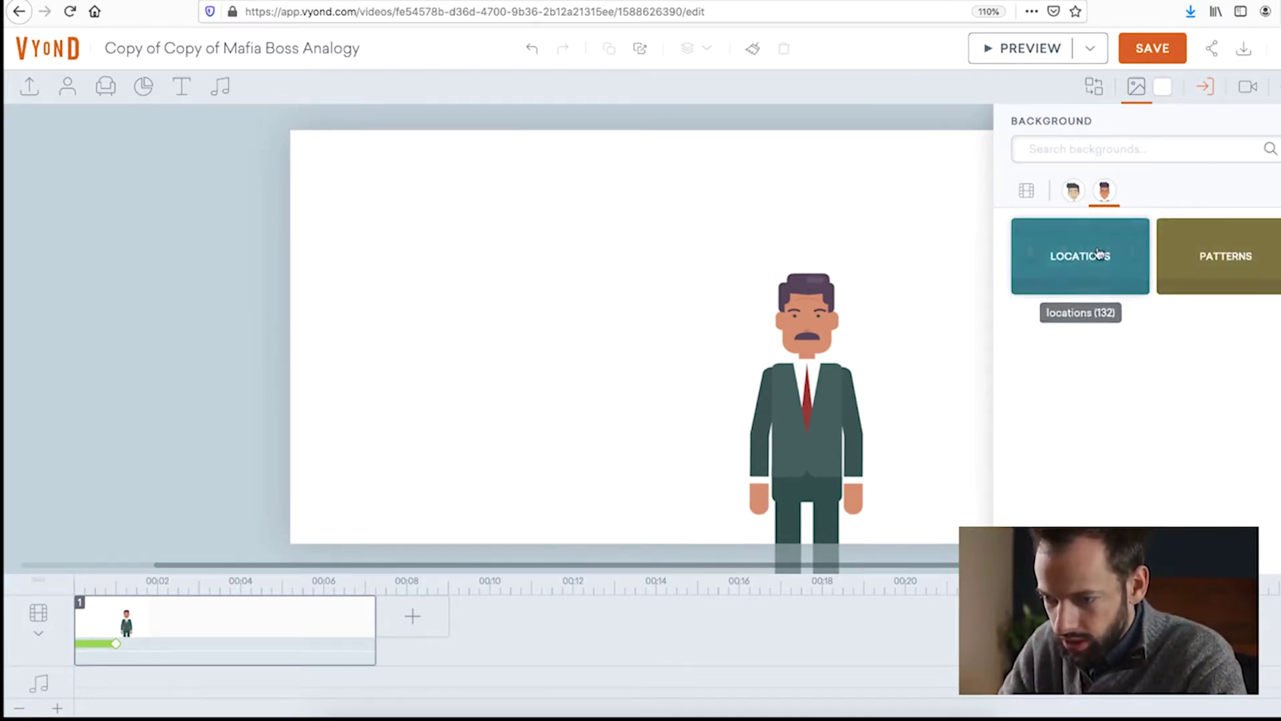
{"action": "left_click", "coordinate": [1101, 253]}
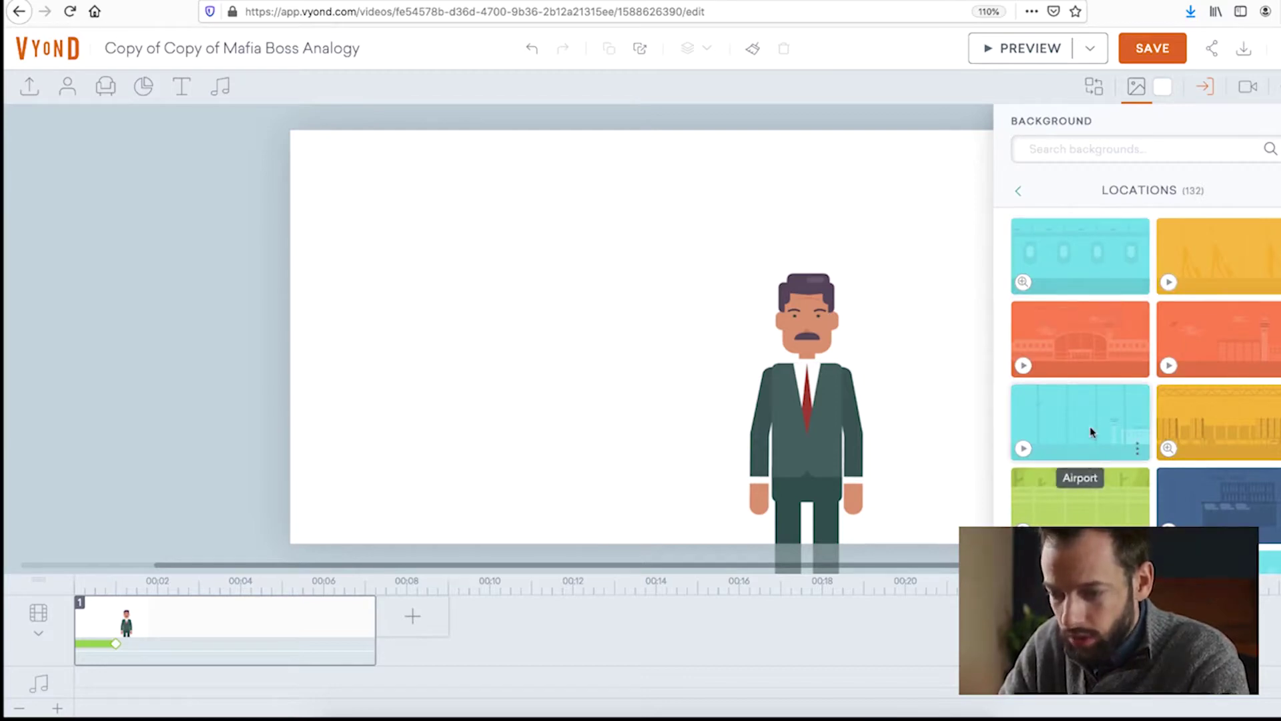
{"action": "scroll", "coordinate": [1091, 424], "scroll_direction": "down", "scroll_amount": 3}
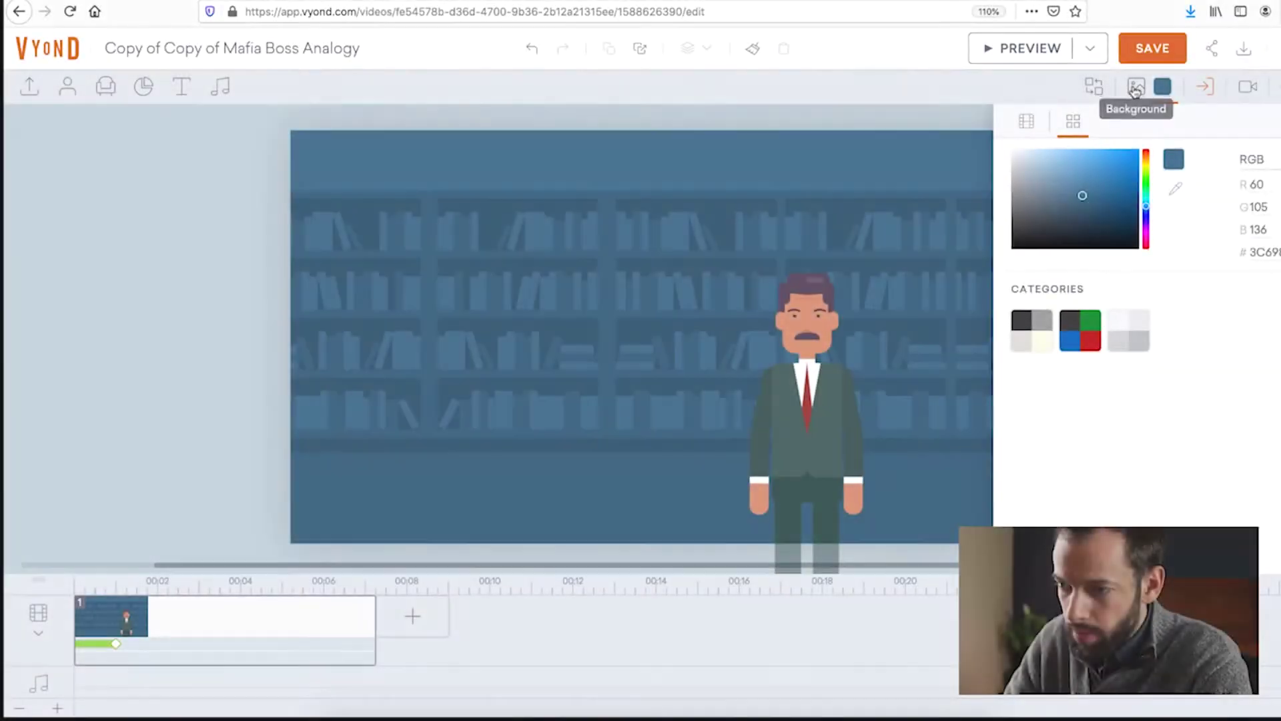
- Search backgrounds for 'city' and apply the blue Highway skyline
{"action": "left_click", "coordinate": [1135, 87]}
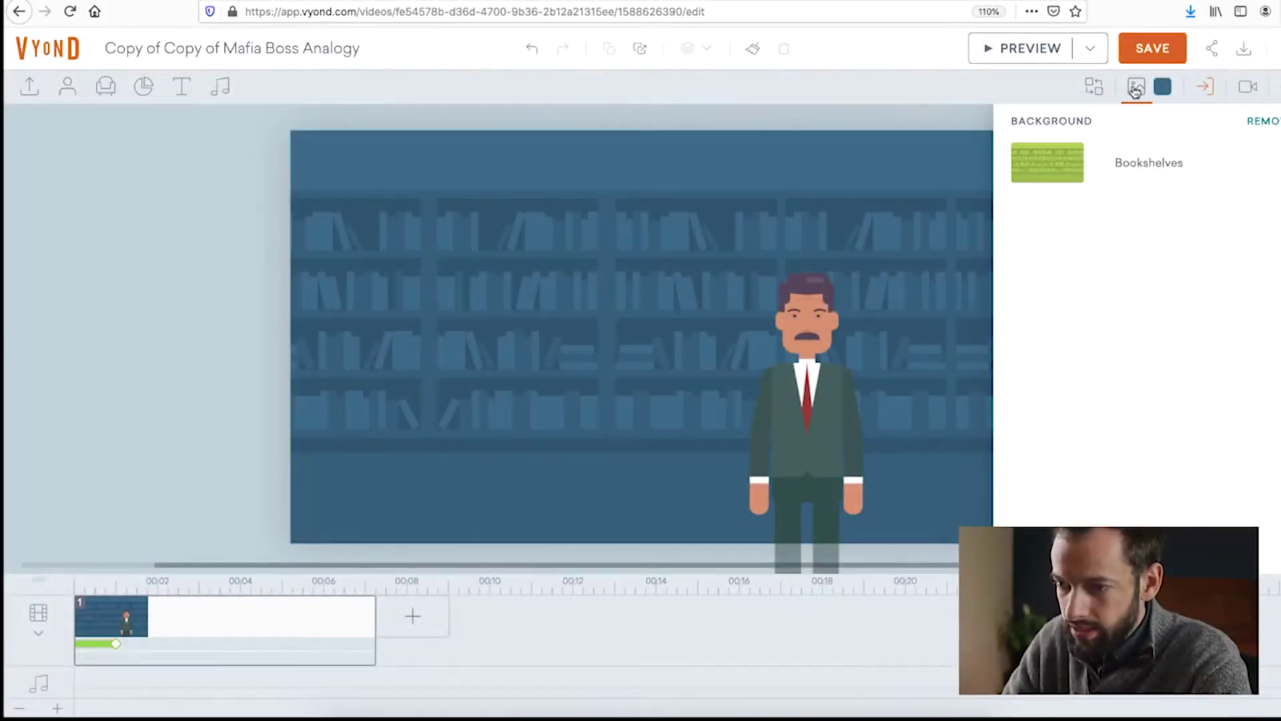
{"action": "left_click", "coordinate": [1075, 158]}
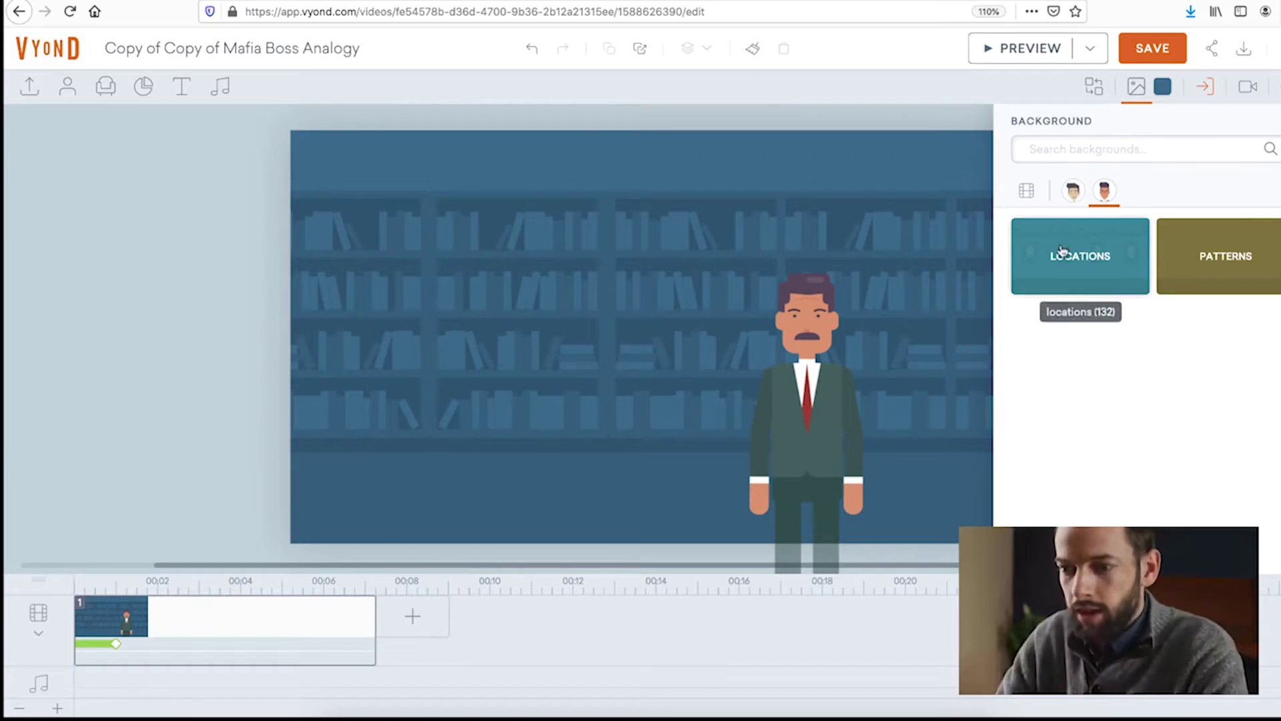
{"action": "left_click", "coordinate": [1091, 150]}
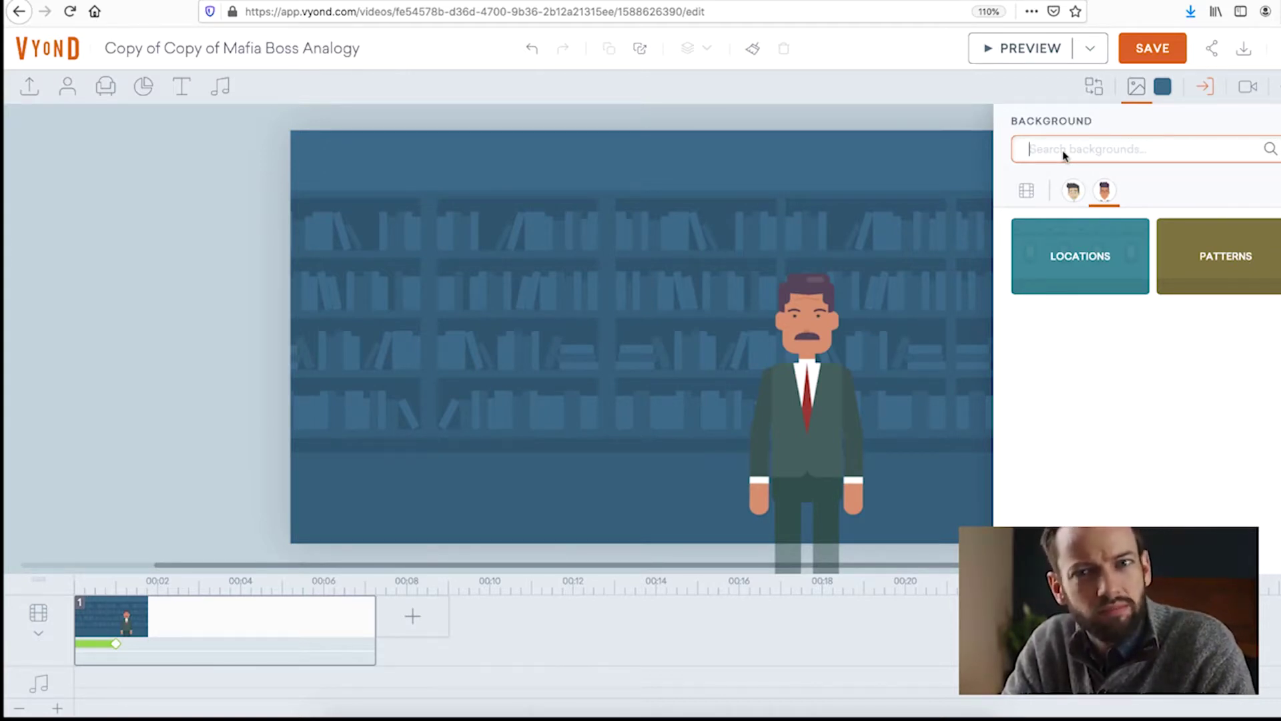
{"action": "type", "text": "city"}
{"action": "key", "text": "Return"}
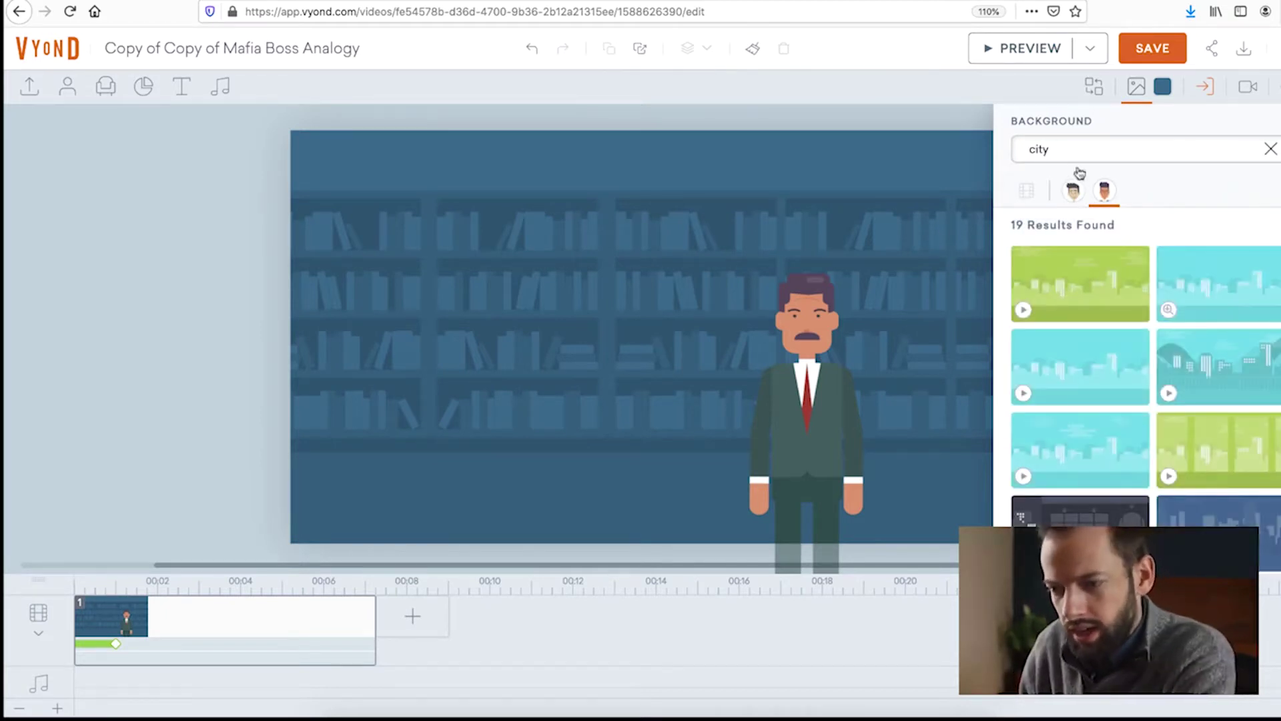
{"action": "scroll", "coordinate": [1101, 400], "scroll_direction": "down", "scroll_amount": 3}
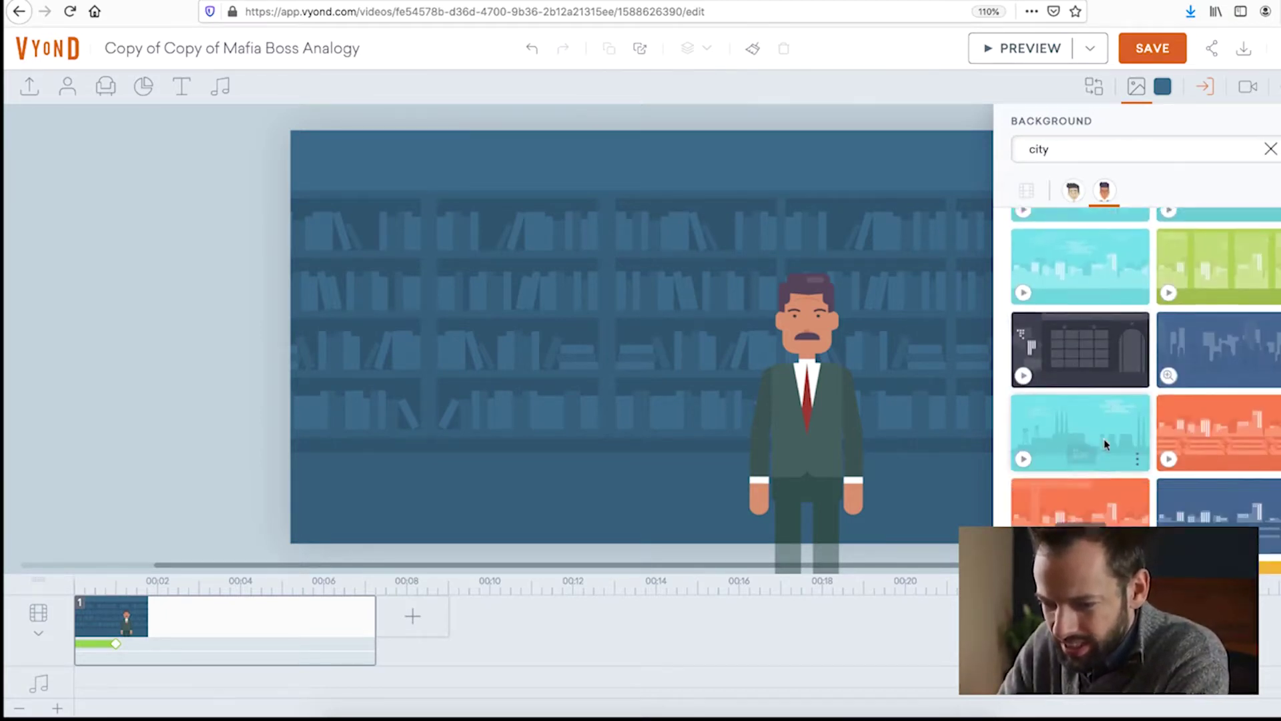
{"action": "scroll", "coordinate": [1105, 444], "scroll_direction": "down", "scroll_amount": 1}
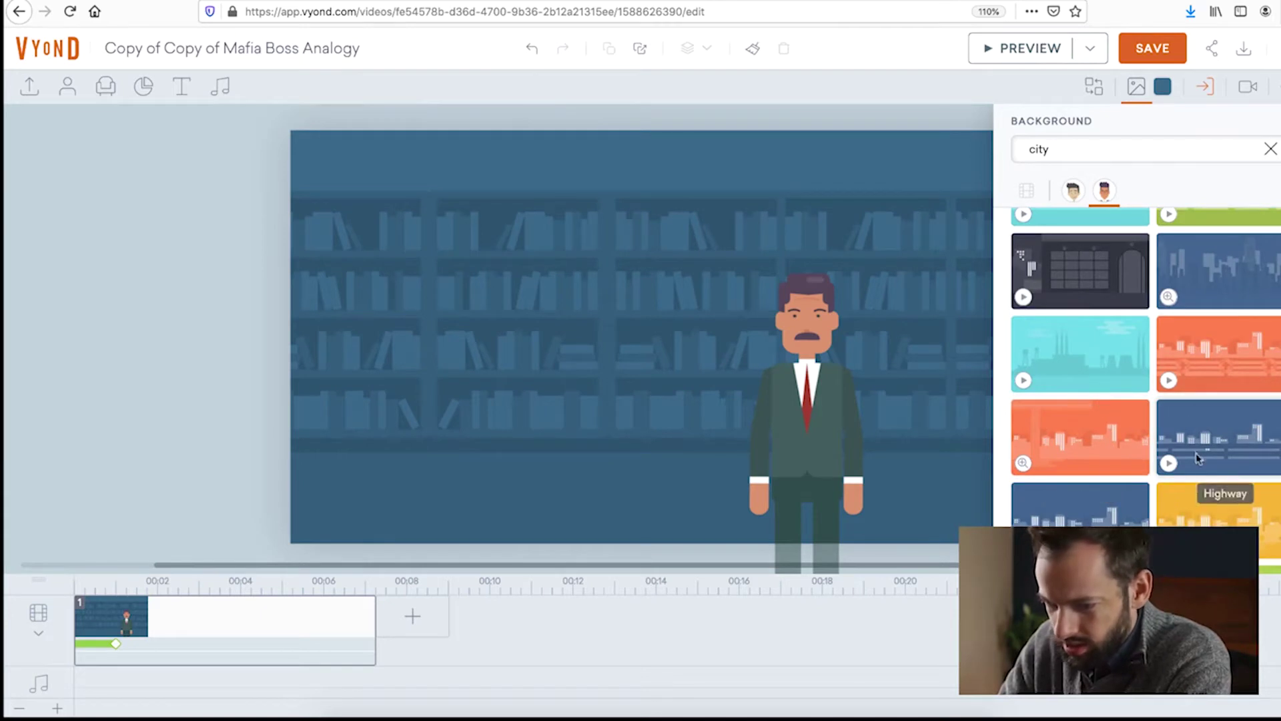
{"action": "left_click", "coordinate": [1221, 438]}
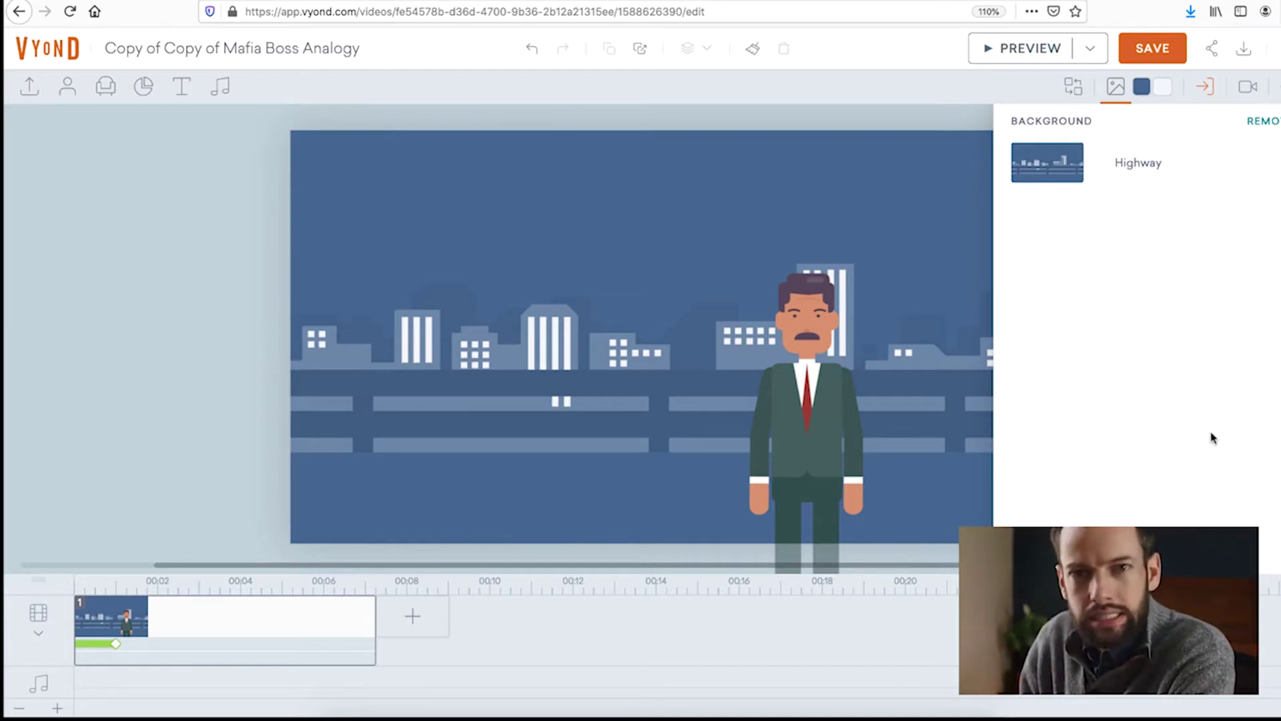
{"action": "left_click", "coordinate": [1082, 172]}
{"action": "left_click", "coordinate": [1127, 376]}
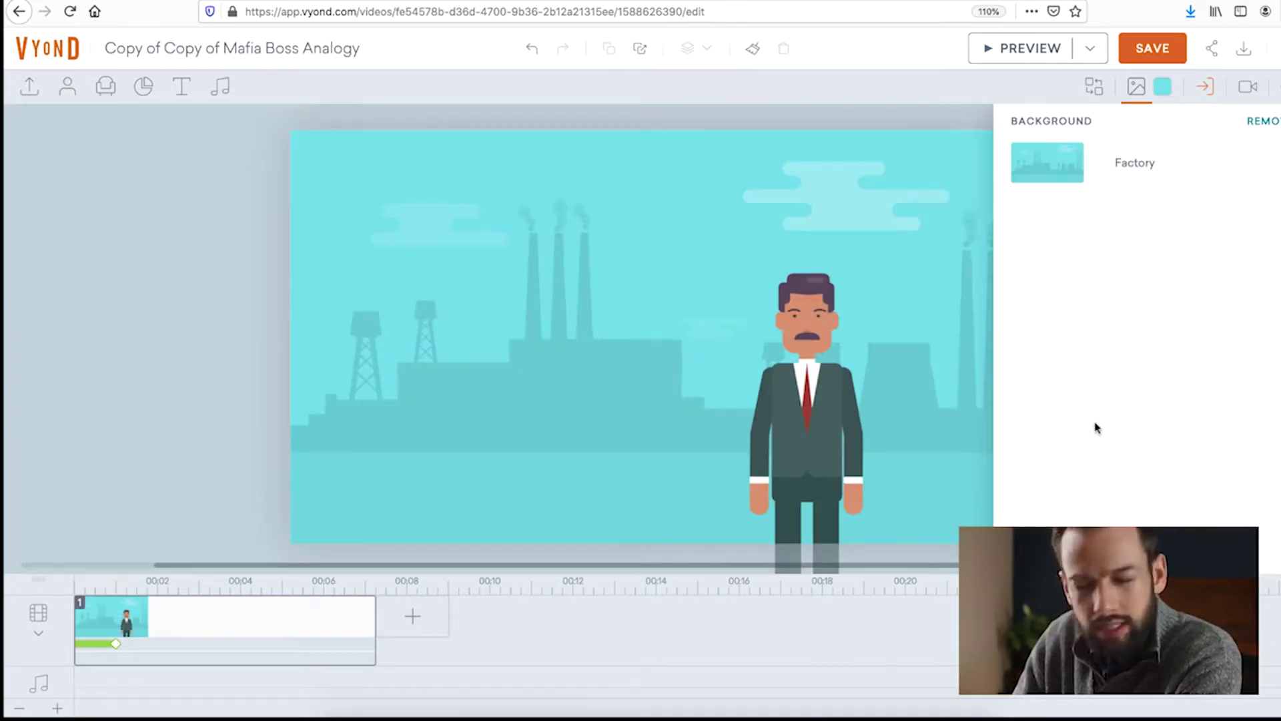
{"action": "left_click", "coordinate": [814, 423]}
{"action": "left_click_drag", "start_coordinate": [801, 423], "coordinate": [731, 434]}
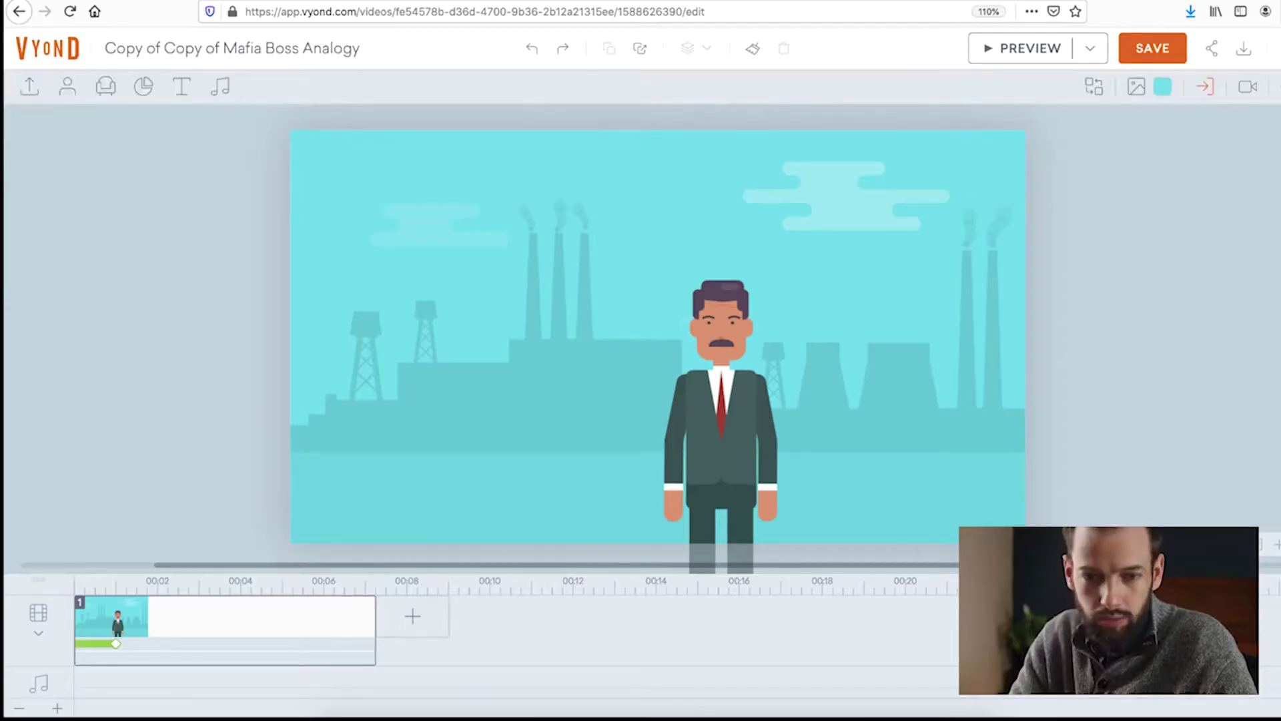
- Apply the uploaded mafia-bg-light.jpg and stretch it to cover the whole scene
{"action": "left_click", "coordinate": [29, 86]}
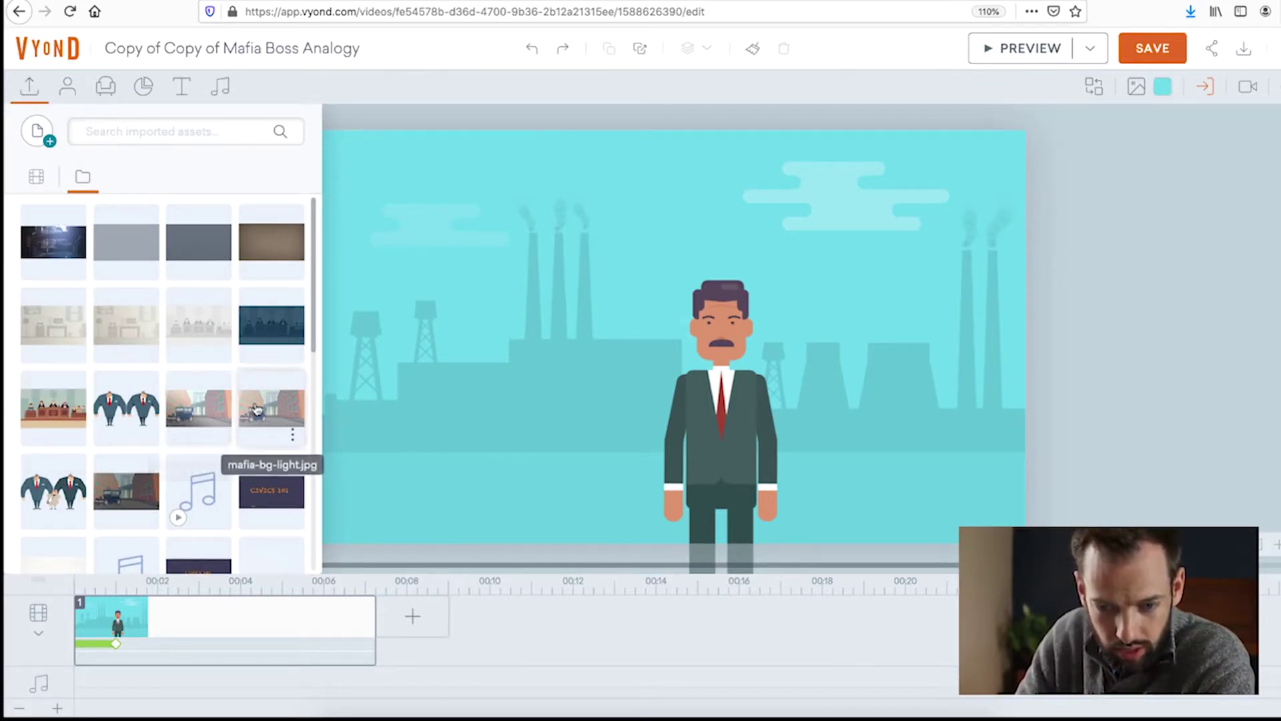
{"action": "left_click", "coordinate": [223, 411]}
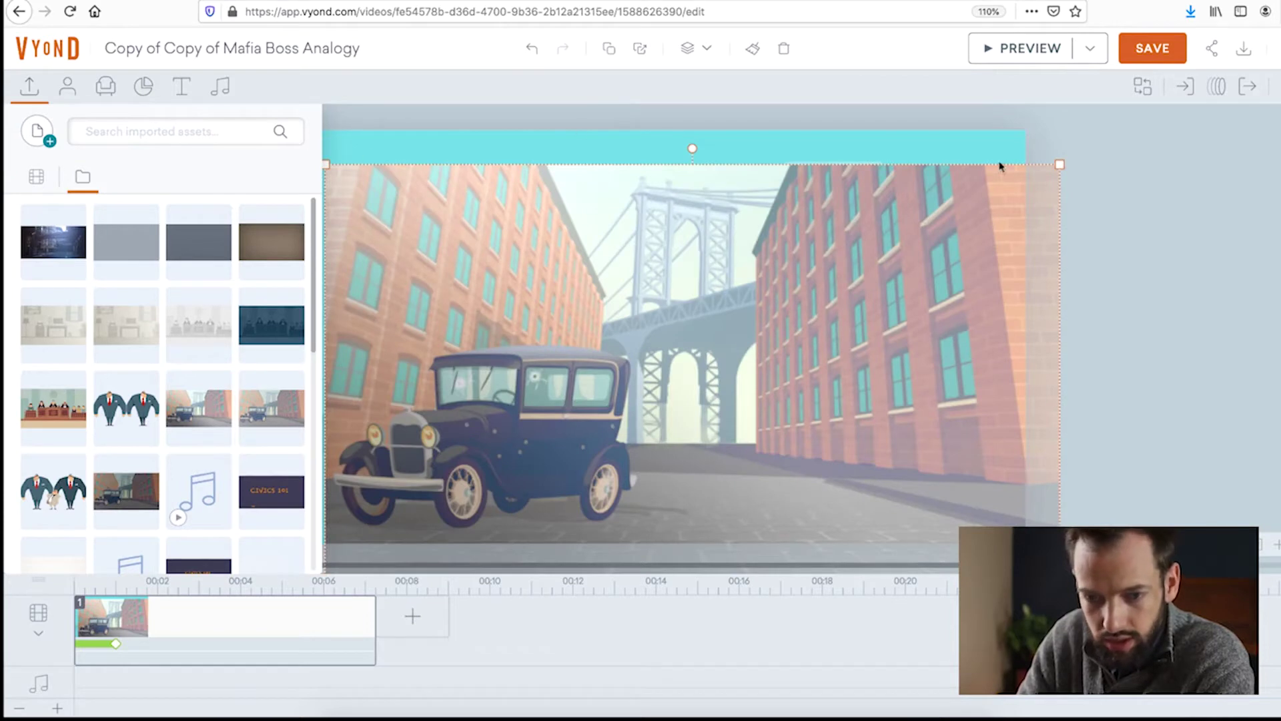
{"action": "left_click_drag", "start_coordinate": [1059, 165], "coordinate": [1121, 120]}
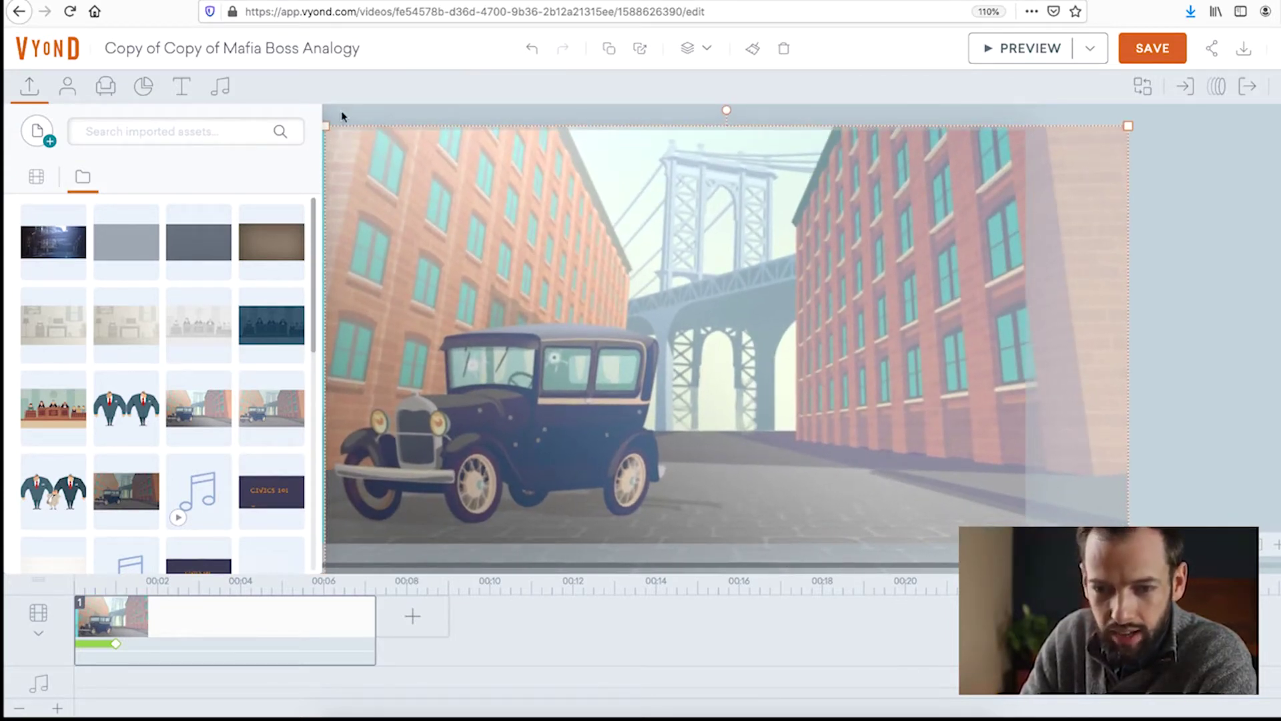
{"action": "left_click_drag", "start_coordinate": [323, 124], "coordinate": [308, 120]}
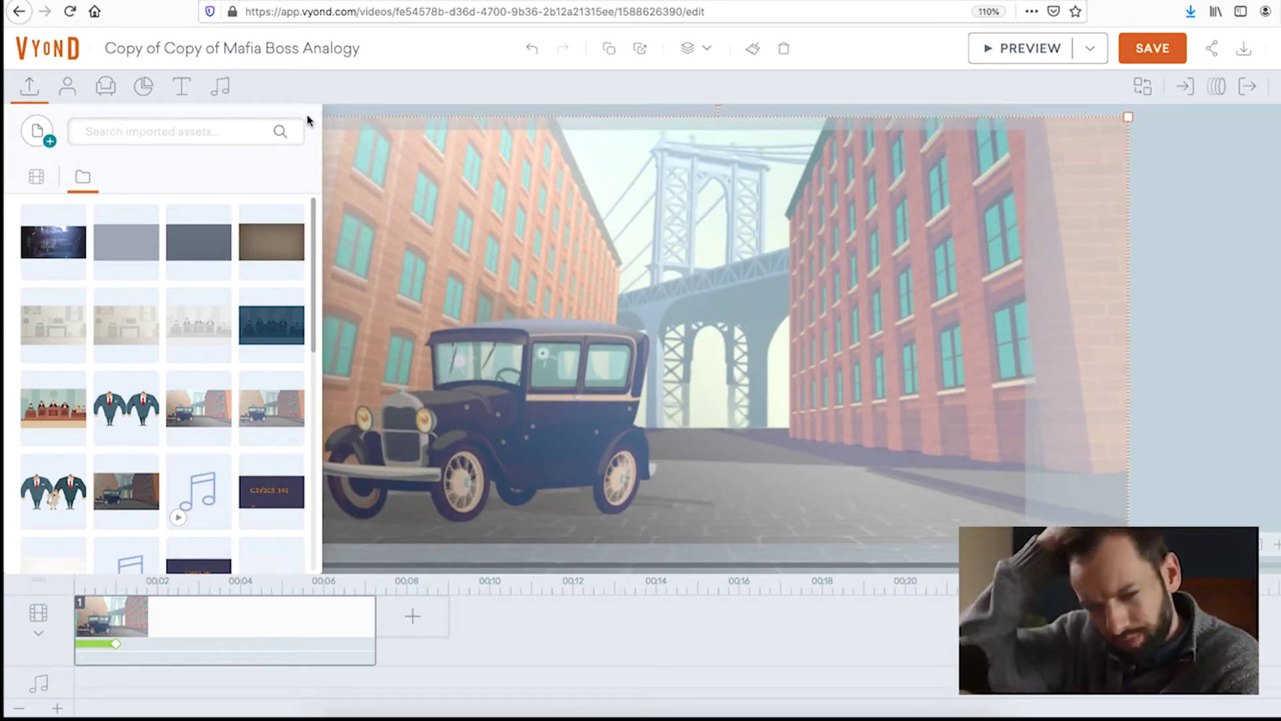
{"action": "left_click", "coordinate": [30, 86]}
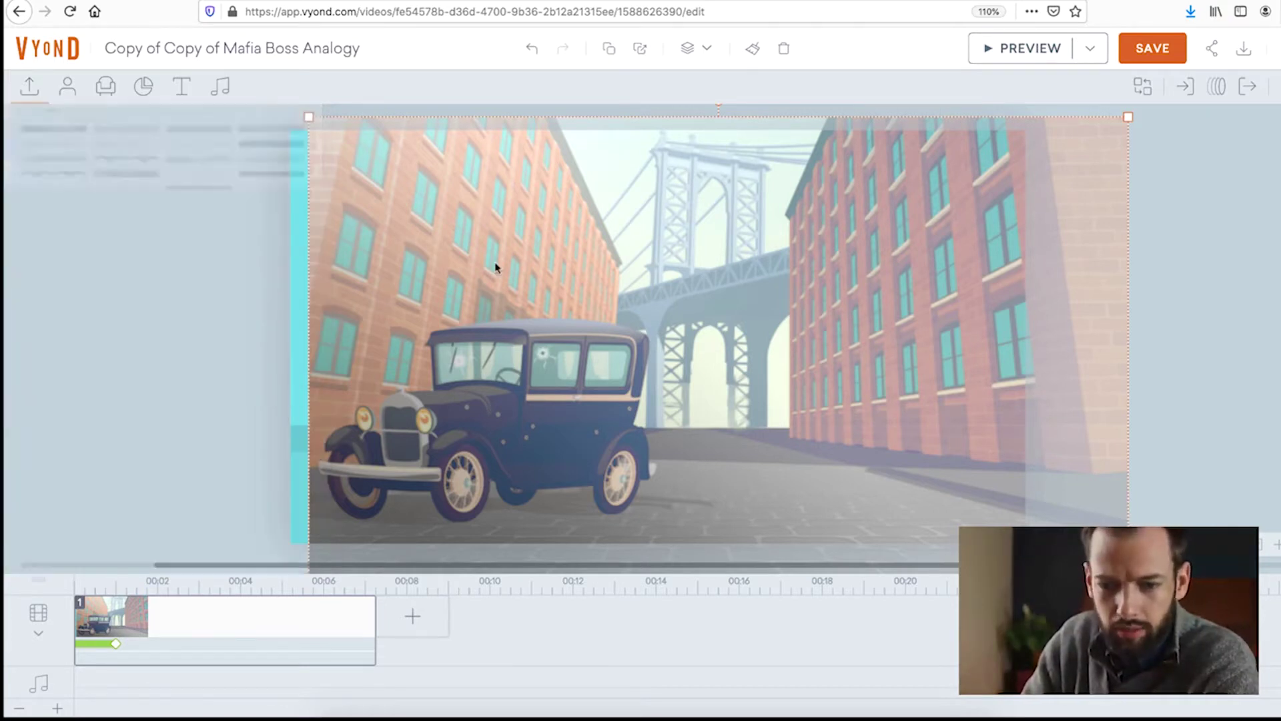
{"action": "left_click_drag", "start_coordinate": [307, 117], "coordinate": [269, 105]}
- Send the brick-street image to the back and move the suited boss to the right
{"action": "right_click", "coordinate": [369, 200]}
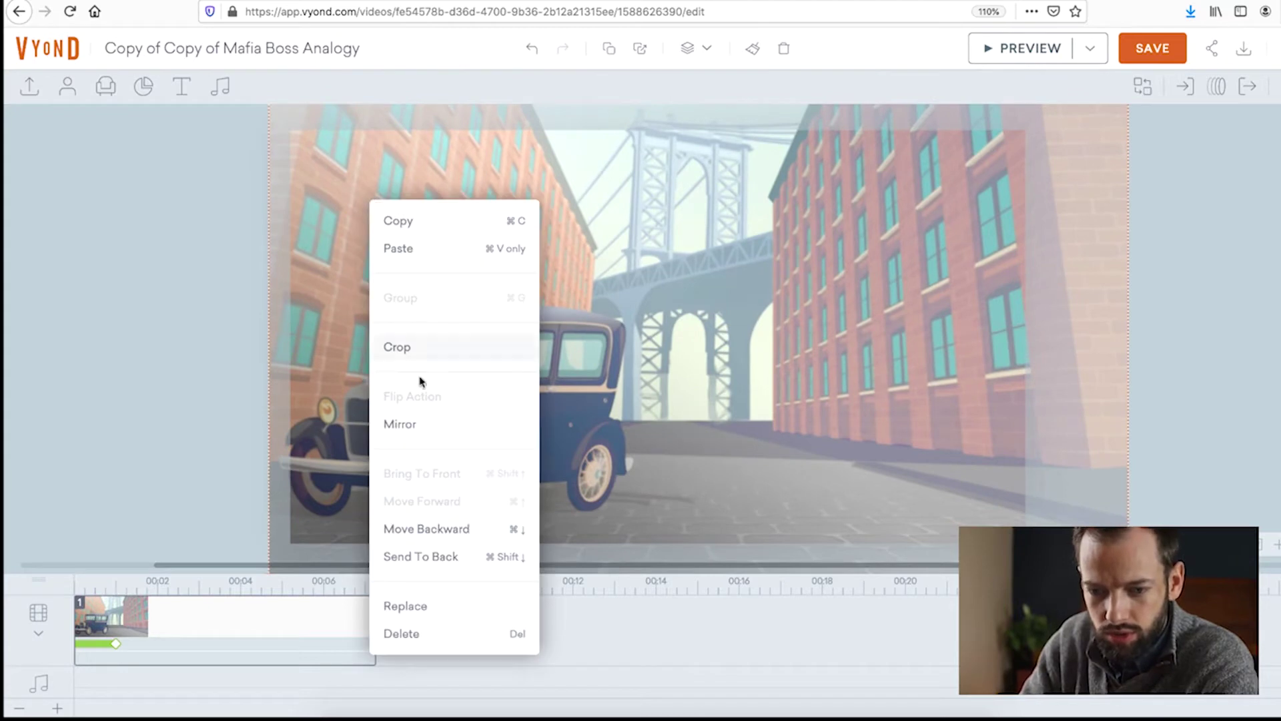
{"action": "left_click", "coordinate": [436, 556]}
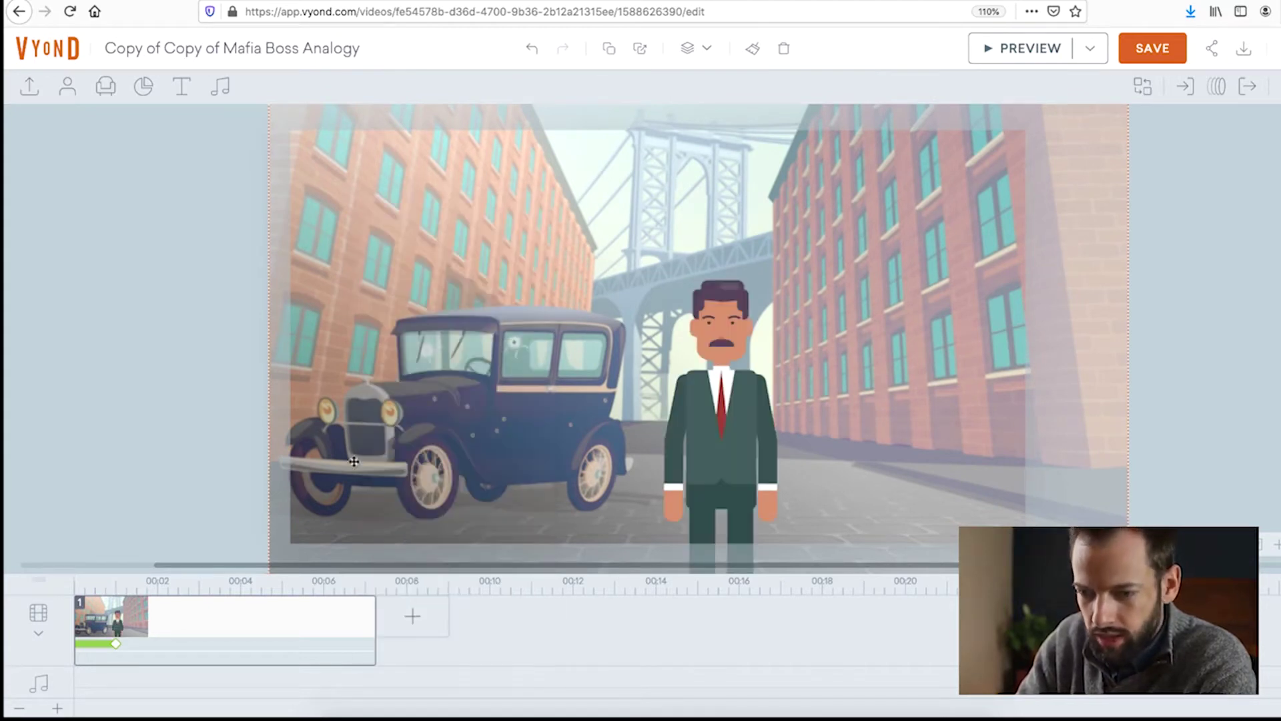
{"action": "left_click", "coordinate": [677, 422]}
{"action": "left_click_drag", "start_coordinate": [699, 420], "coordinate": [816, 417]}
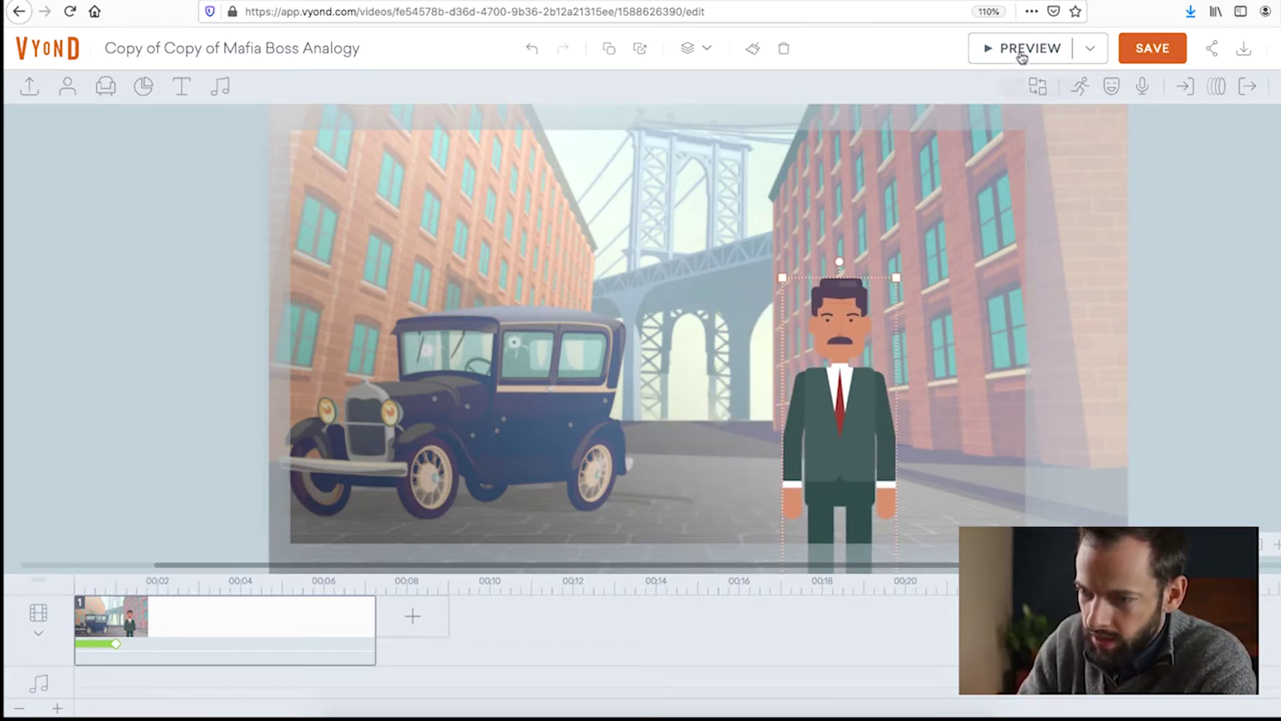
- Preview the brick-street scene through to the end, then switch to Storyline
{"action": "left_click", "coordinate": [1021, 50]}
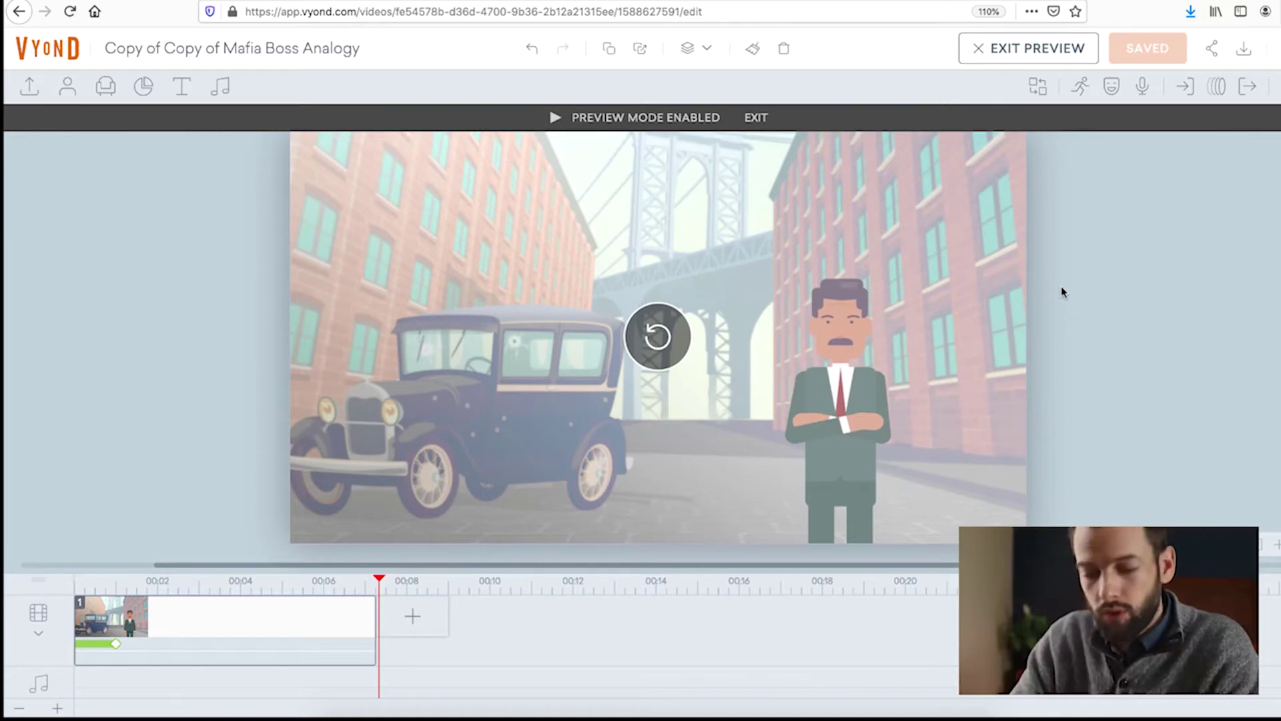
{"action": "key", "text": "super+Tab"}
{"action": "key", "text": "super+Tab"}
{"action": "key", "text": "super+Tab"}
{"action": "key", "text": "super+Tab"}
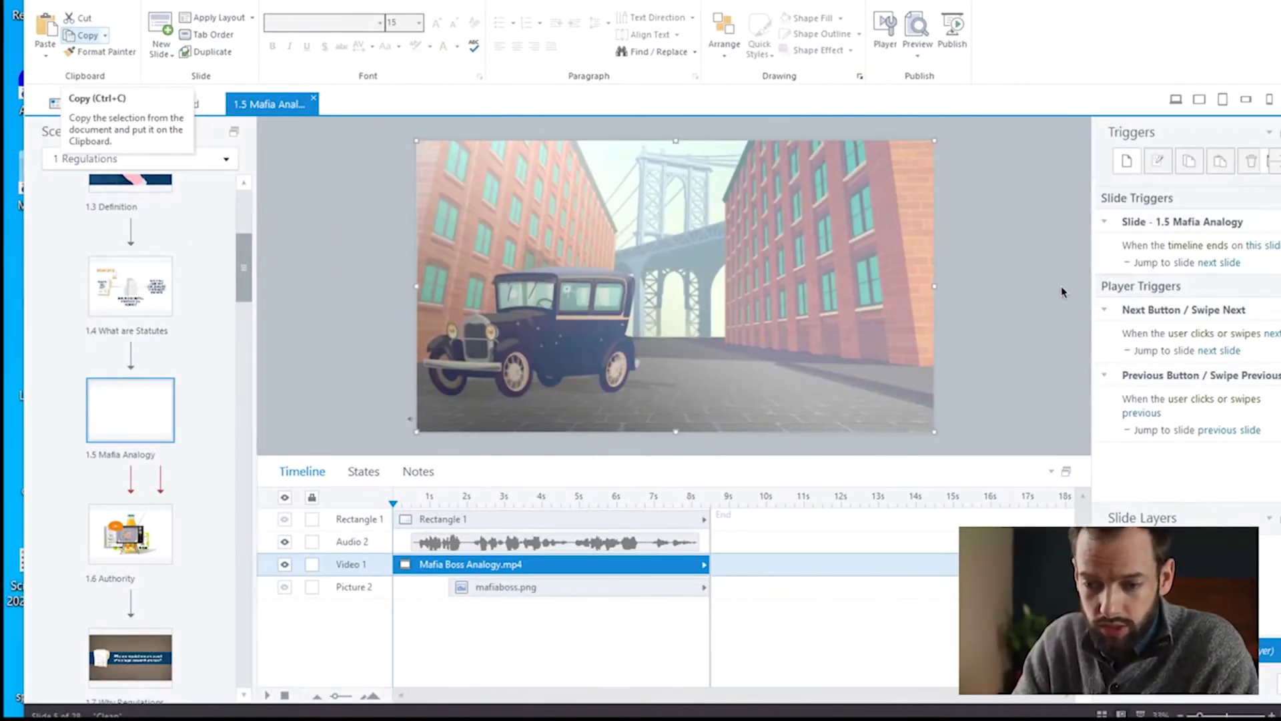
- Deselect Video 1 and run a This Slide preview of the brick-street video
{"action": "left_click", "coordinate": [366, 221]}
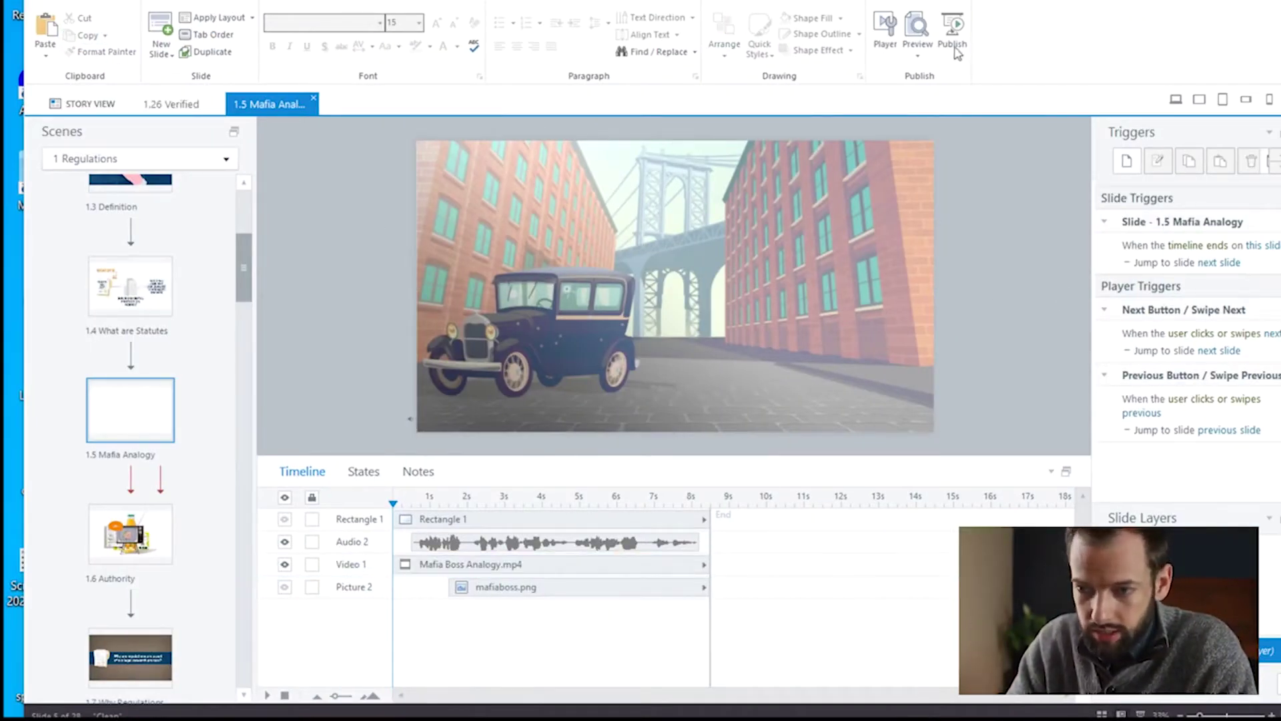
{"action": "left_click", "coordinate": [917, 56]}
{"action": "left_click", "coordinate": [944, 72]}
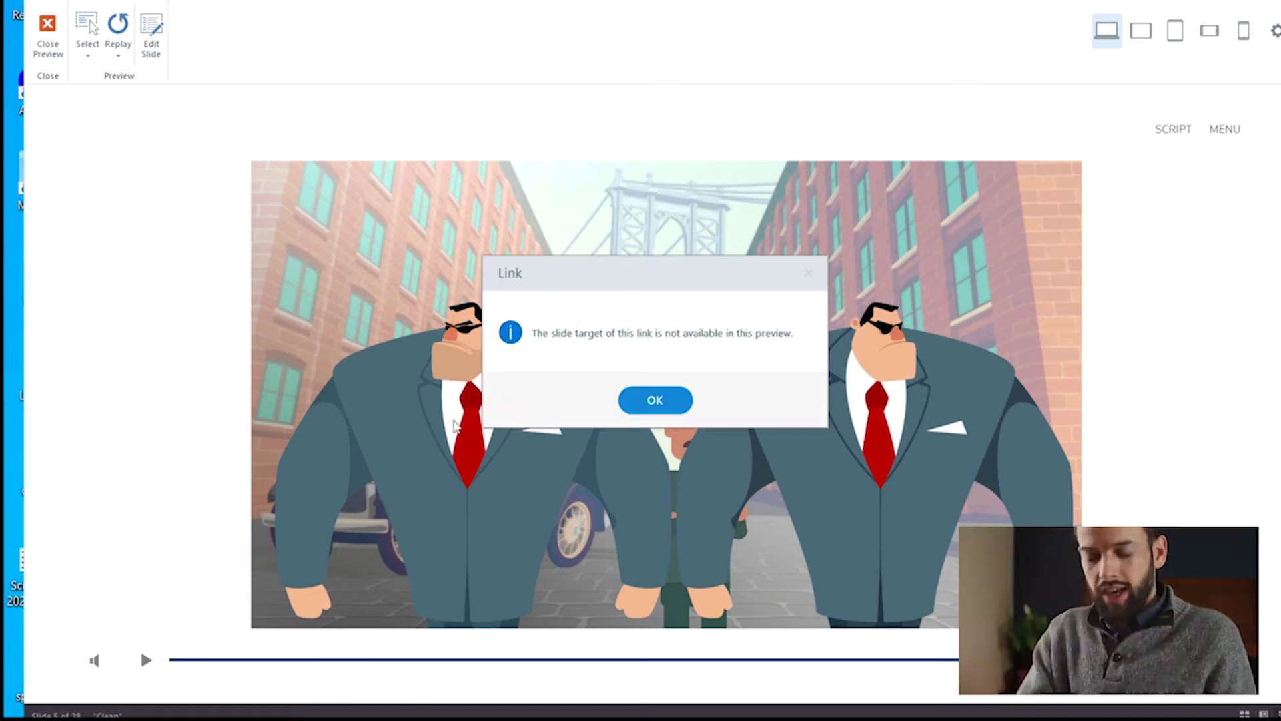
- Dismiss the unavailable slide link notice with OK
{"action": "left_click", "coordinate": [651, 403]}
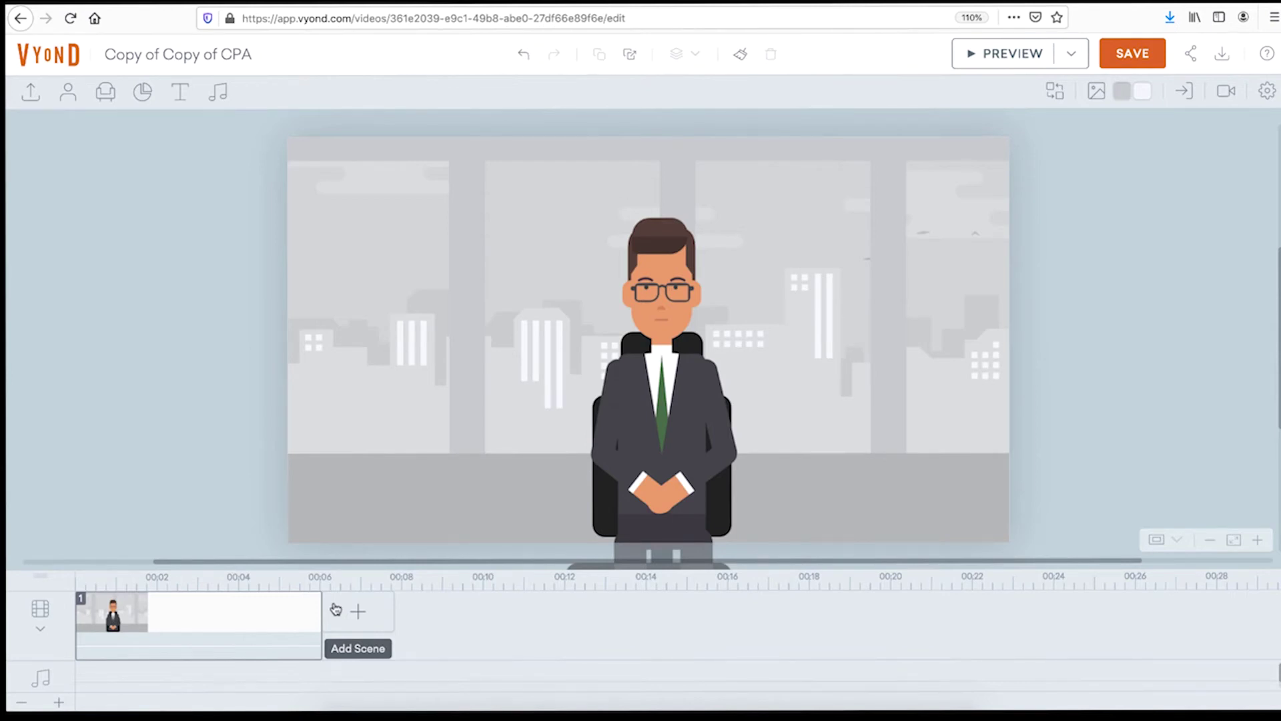
- Restore the wooden desk and blurred office background, then pick the financial-statement question
{"action": "key", "text": "ctrl+z"}
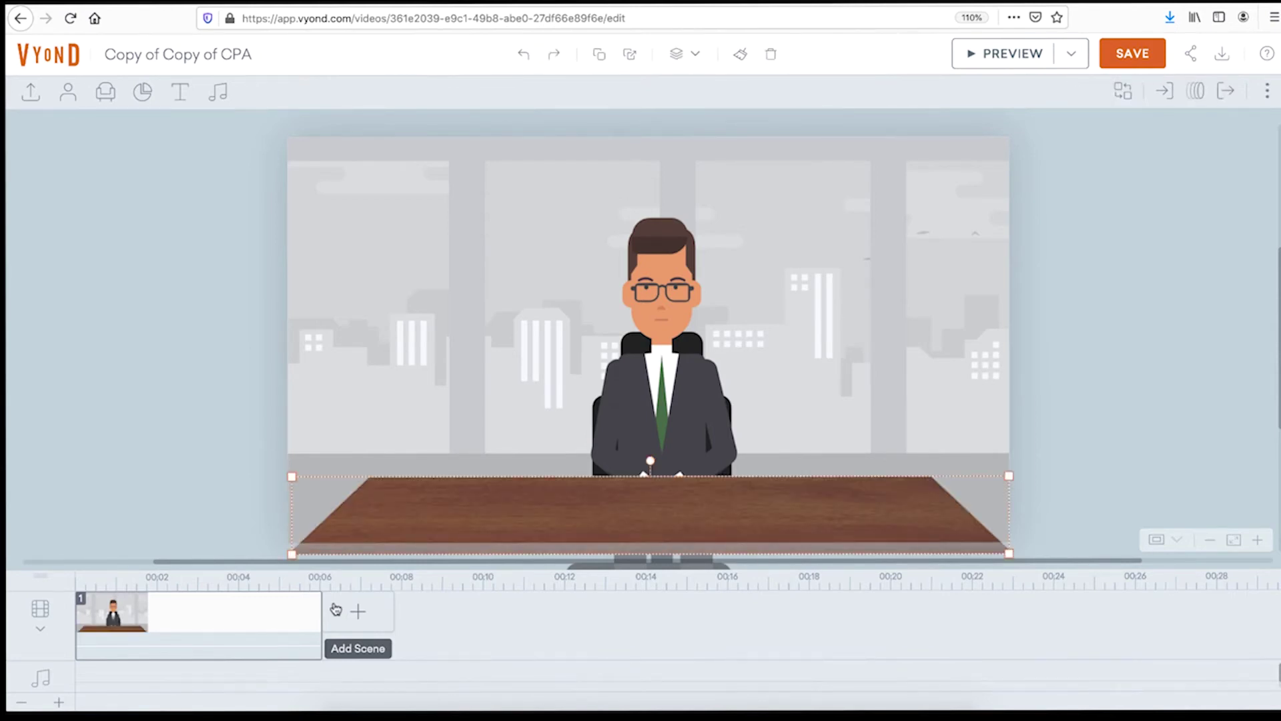
{"action": "key", "text": "ctrl+z"}
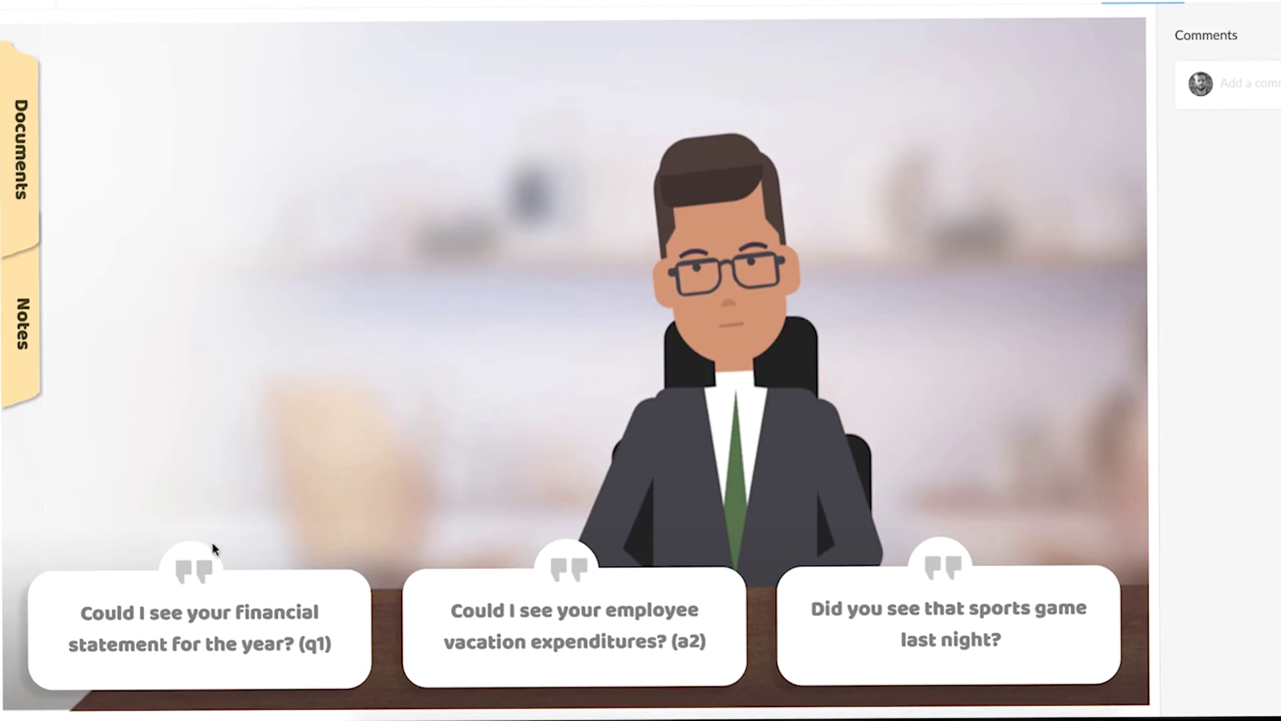
{"action": "left_click", "coordinate": [220, 643]}
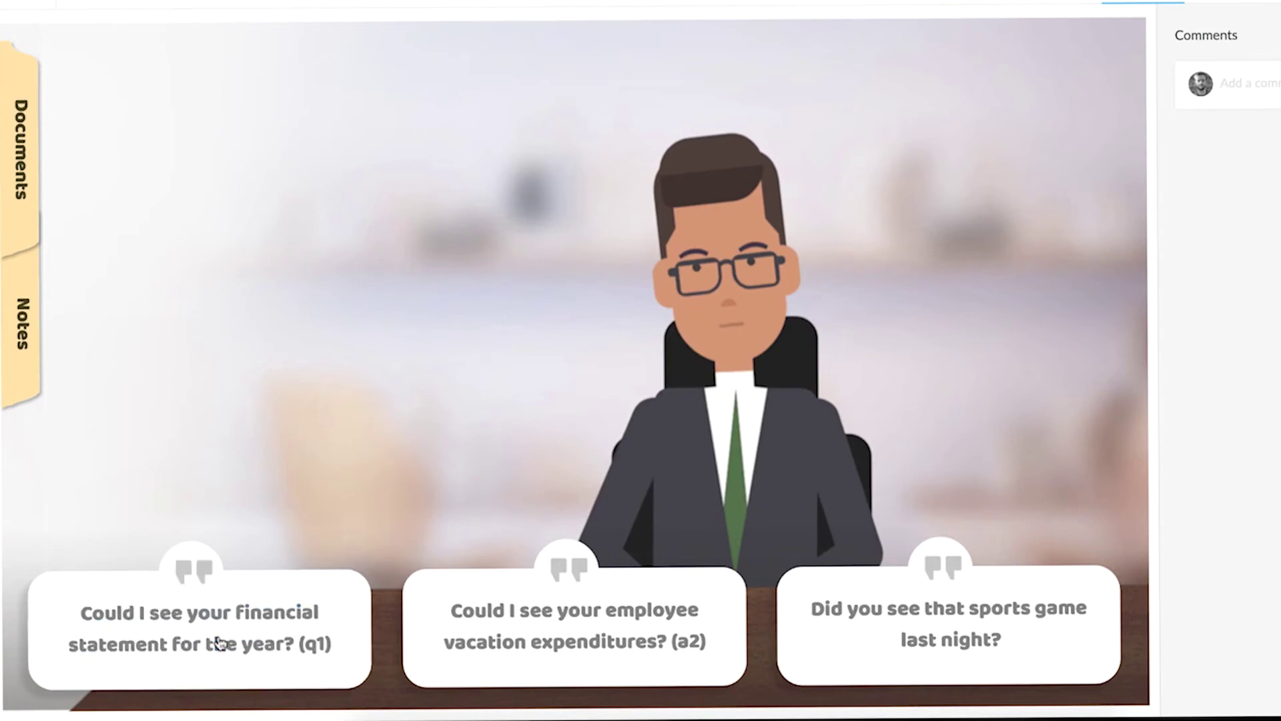